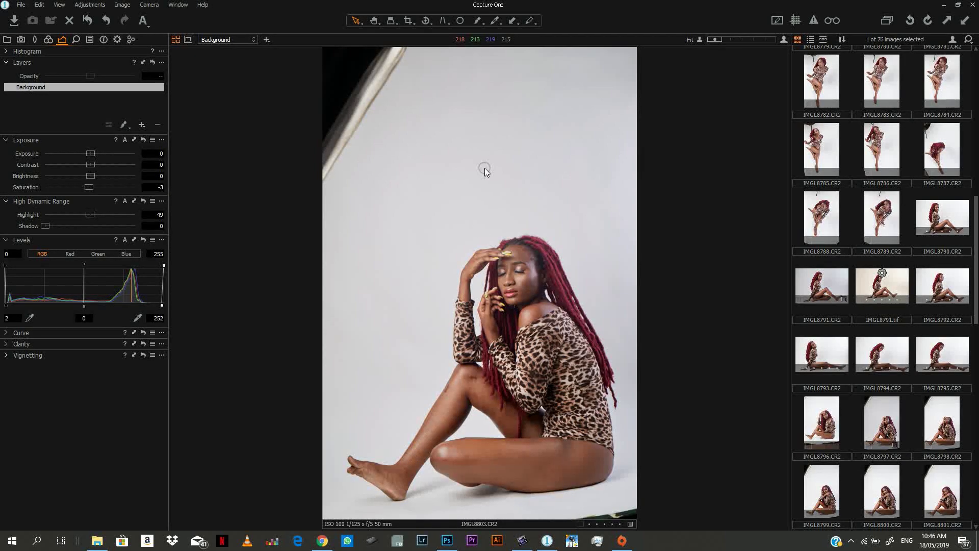
# - Switch from IMGL8803.CR2 in Capture One to the edited photo in Photoshop
pyautogui.click(447, 540)
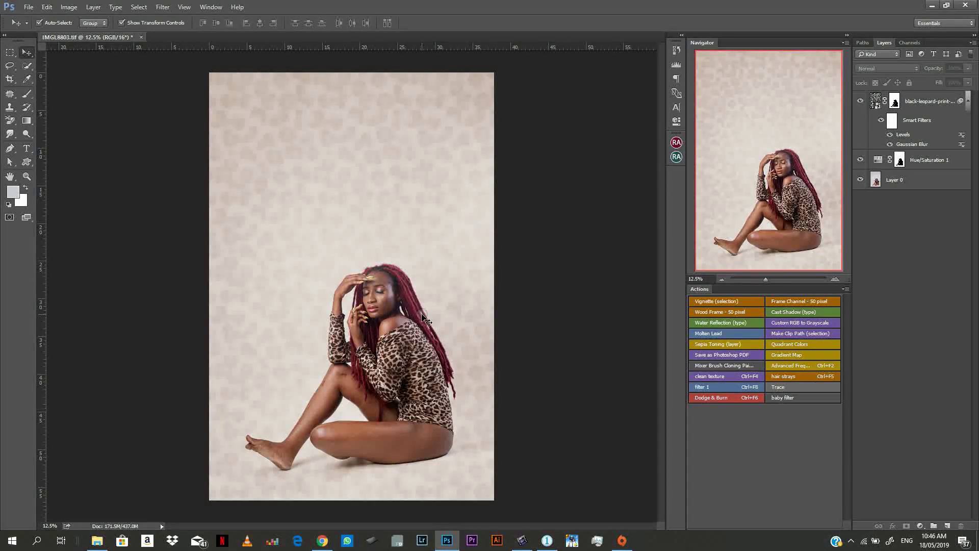
# - Compare with the leopard background hidden, then revert History to the plain-backdrop Deselect state
pyautogui.keyDown('alt'); pyautogui.click(861, 180); pyautogui.keyUp('alt')
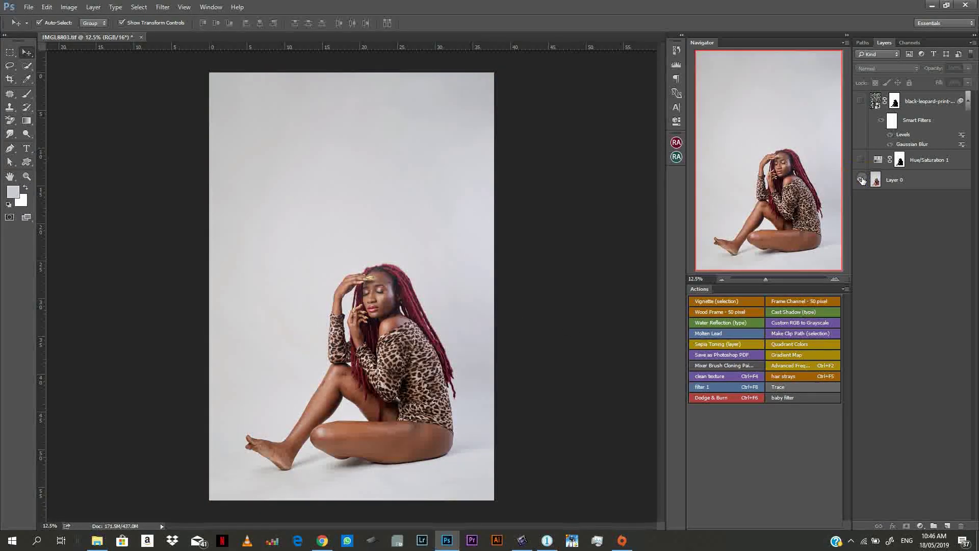
pyautogui.keyDown('alt'); pyautogui.click(861, 180); pyautogui.keyUp('alt')
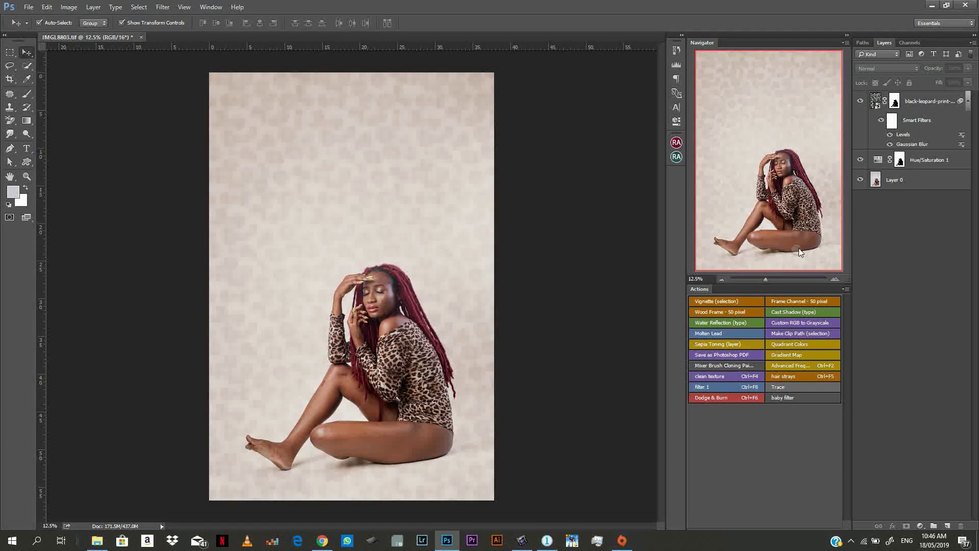
pyautogui.click(676, 50)
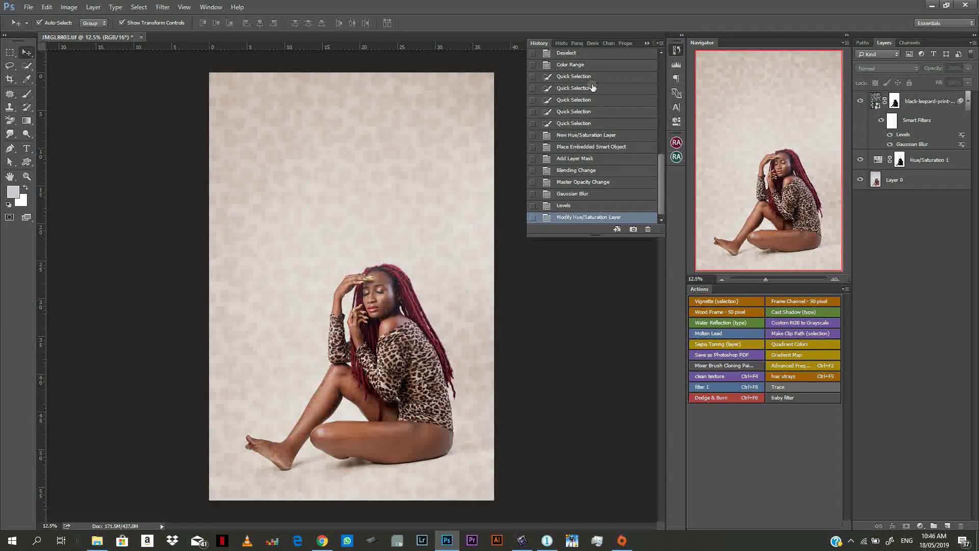
pyautogui.click(585, 53)
pyautogui.click(647, 43)
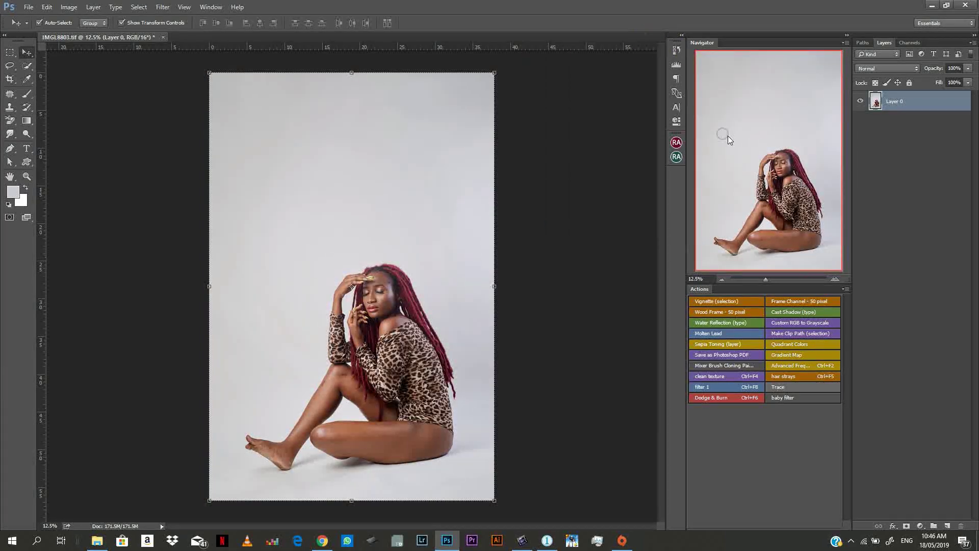
pyautogui.click(883, 185)
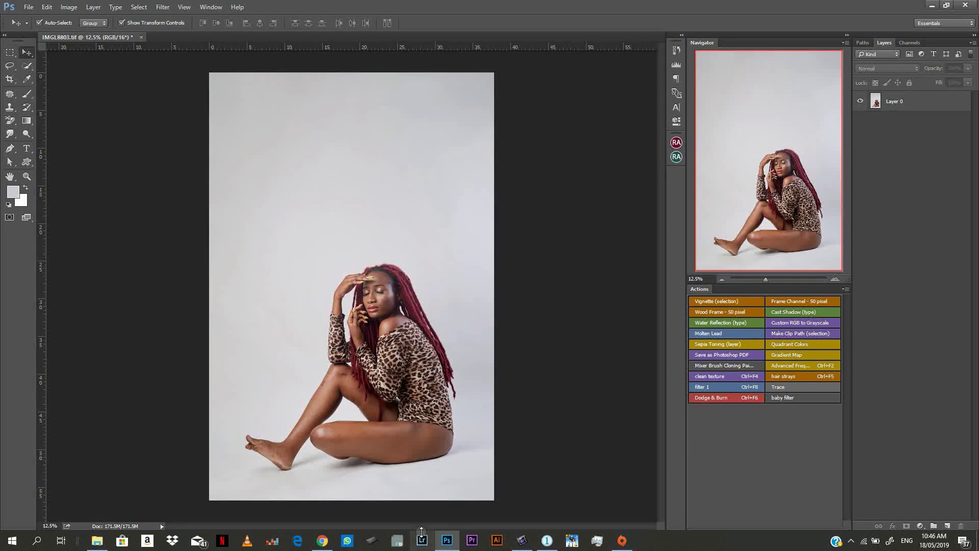
# - Check the original photo in Capture One and return to Photoshop
pyautogui.click(544, 541)
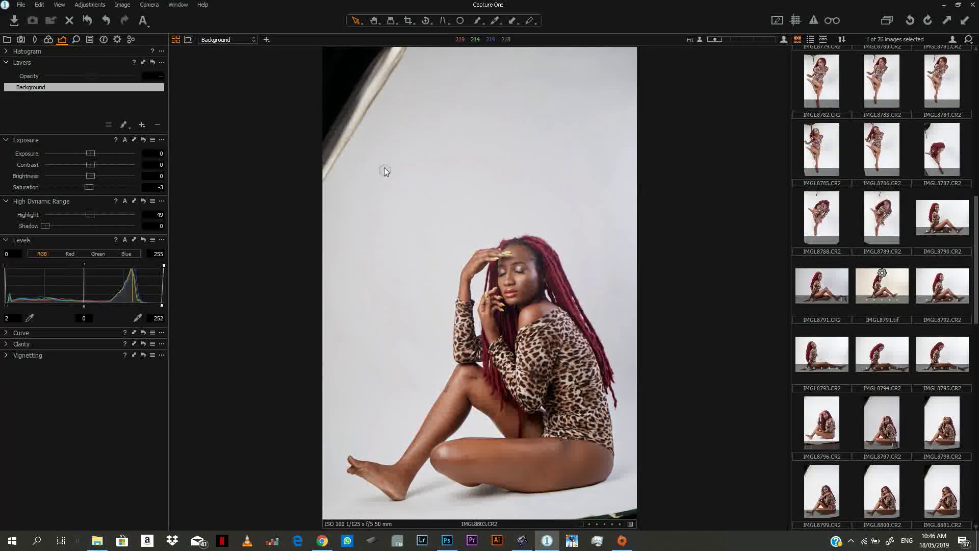
pyautogui.click(540, 542)
pyautogui.doubleClick(902, 99)
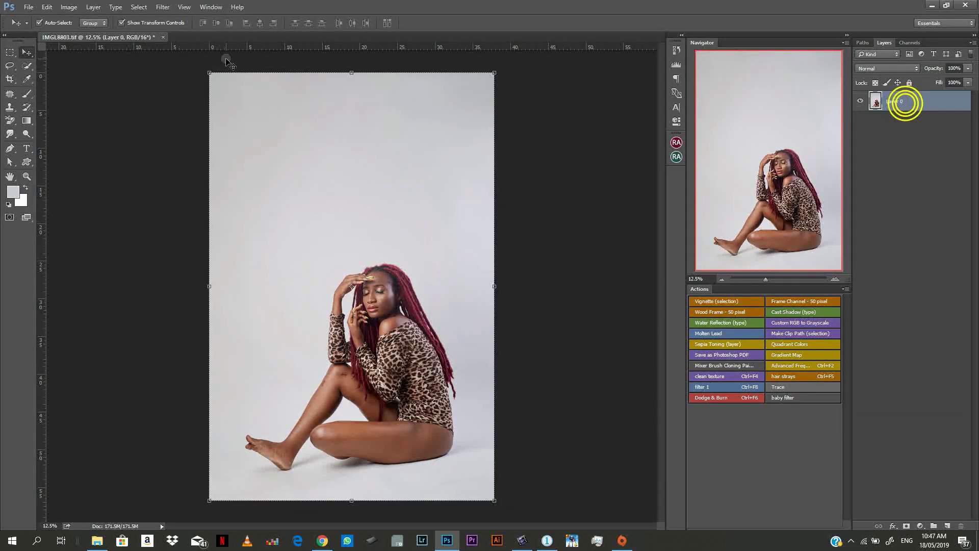
# - Select the grey backdrop with Color Range, sampling several backdrop tones
pyautogui.click(138, 6)
pyautogui.click(155, 105)
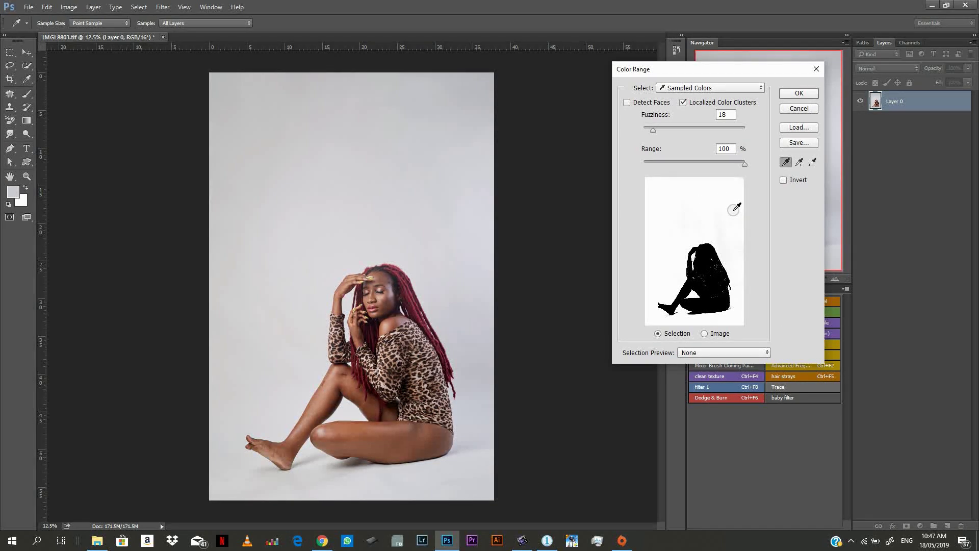
pyautogui.click(420, 187)
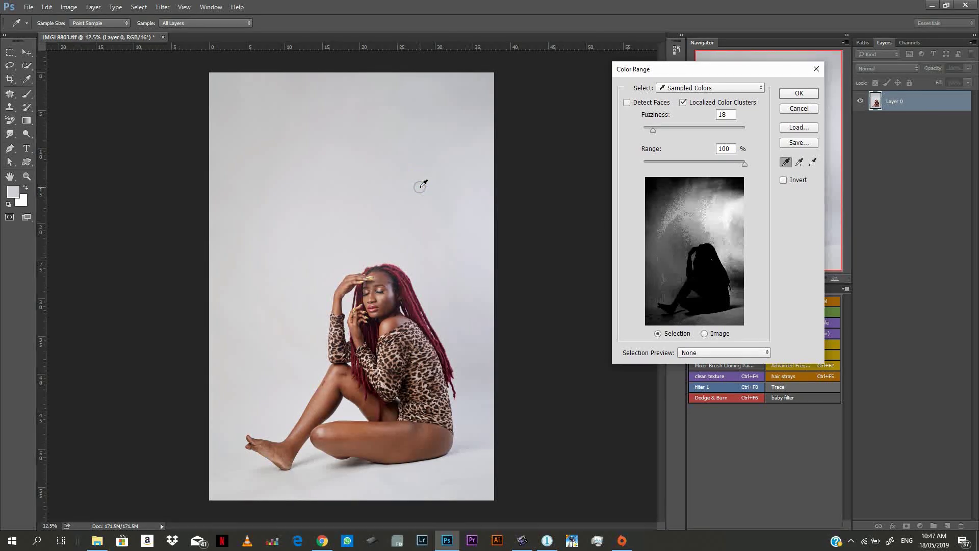
pyautogui.click(799, 163)
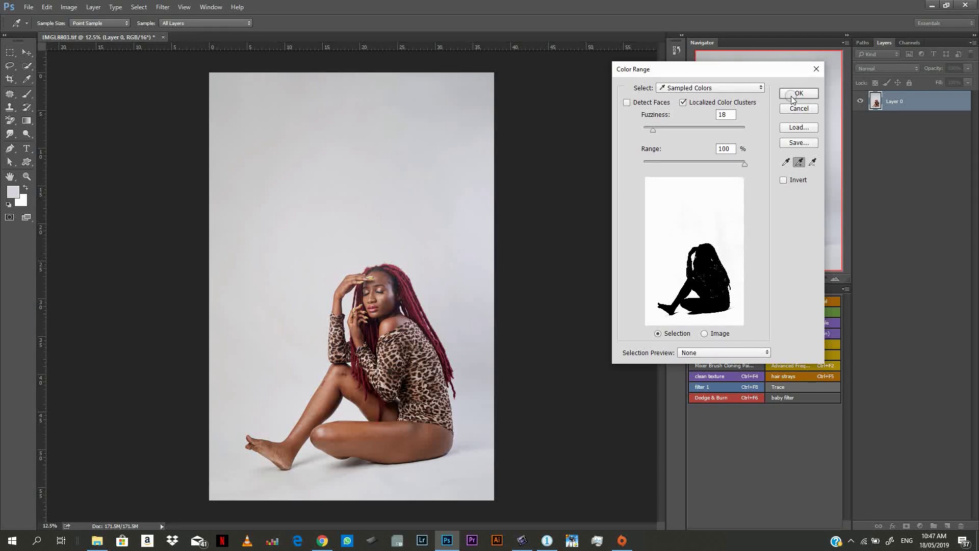
pyautogui.click(791, 95)
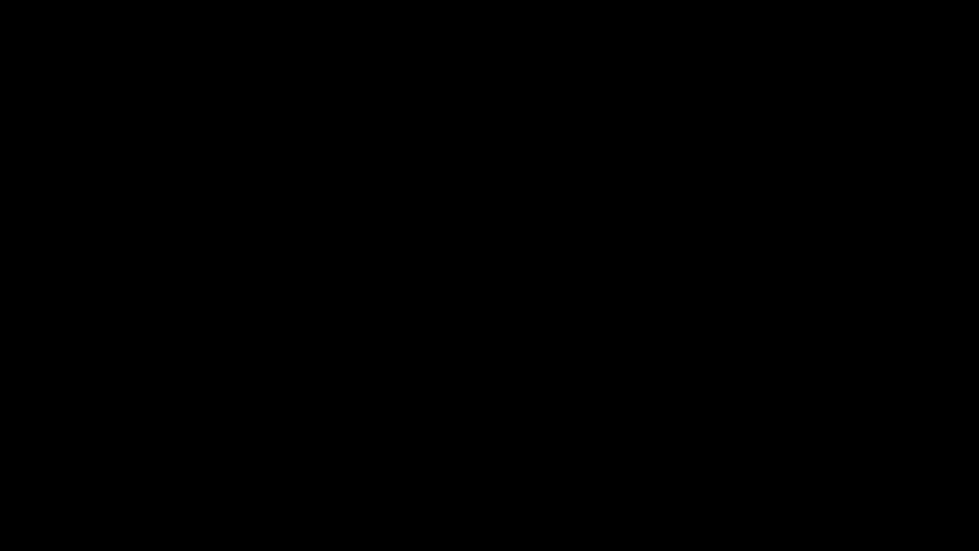
# - Refine the selection edge along the legs and knee shadow using Quick Selection
pyautogui.click(28, 67)
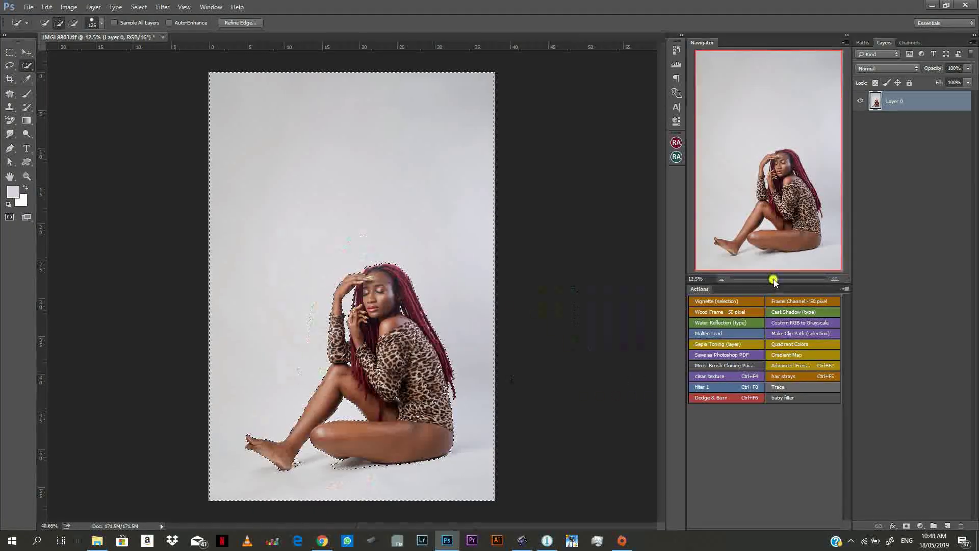
pyautogui.moveTo(765, 279); pyautogui.dragTo(774, 279)
pyautogui.click(131, 351)
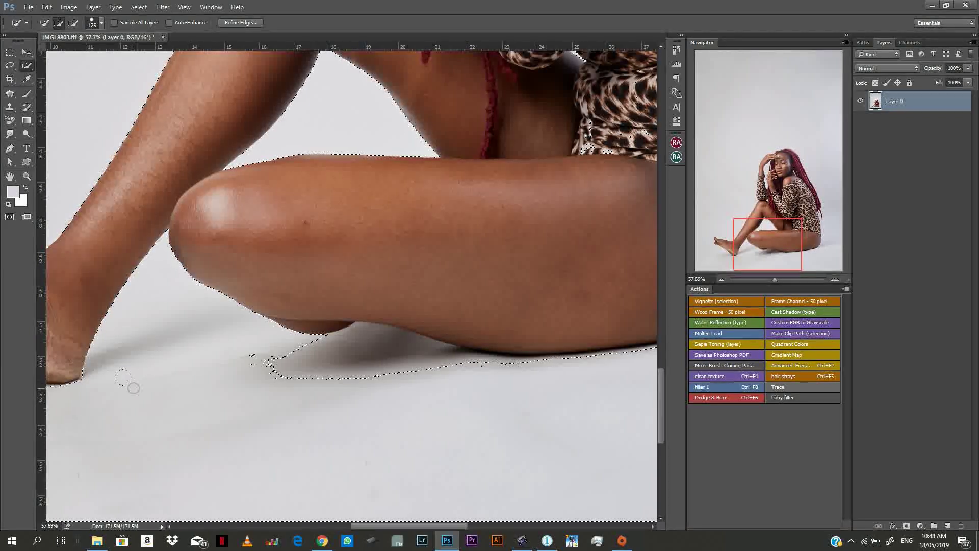
pyautogui.moveTo(232, 386)
pyautogui.mouseDown()
pyautogui.moveTo(231, 359)
pyautogui.moveTo(301, 356)
pyautogui.moveTo(346, 352)
pyautogui.mouseUp()
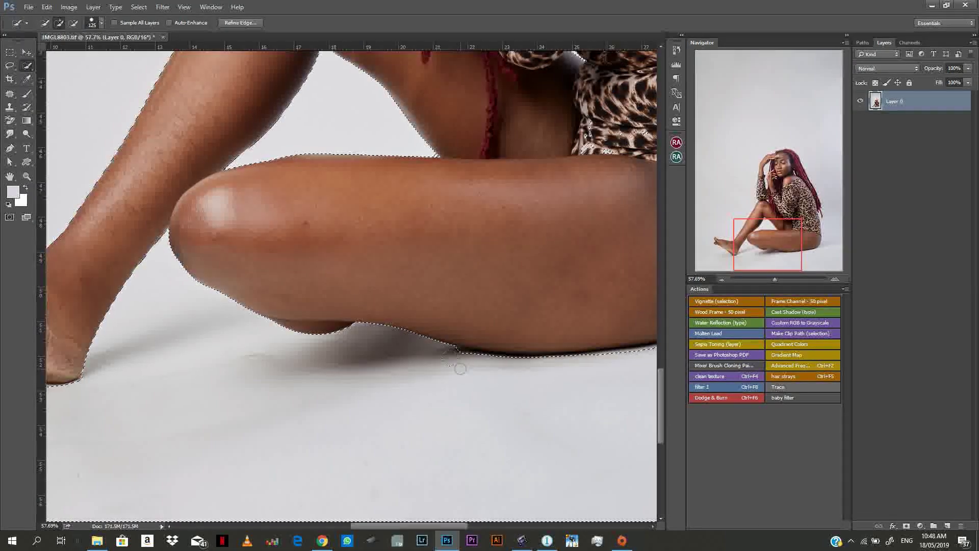
pyautogui.hotkey('ctrl', '0')
pyautogui.click(26, 52)
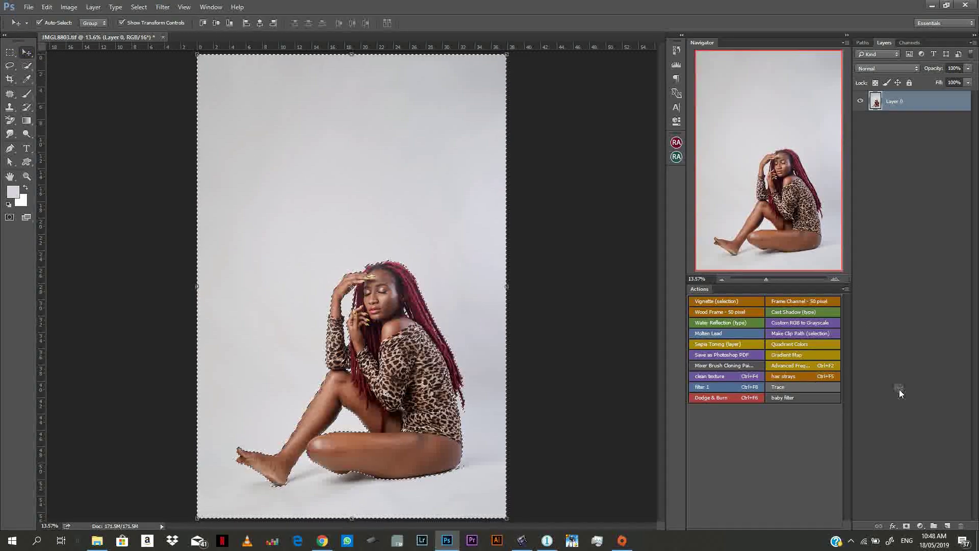
# - Add a Hue/Saturation adjustment layer whose mask comes from the backdrop selection
pyautogui.click(919, 526)
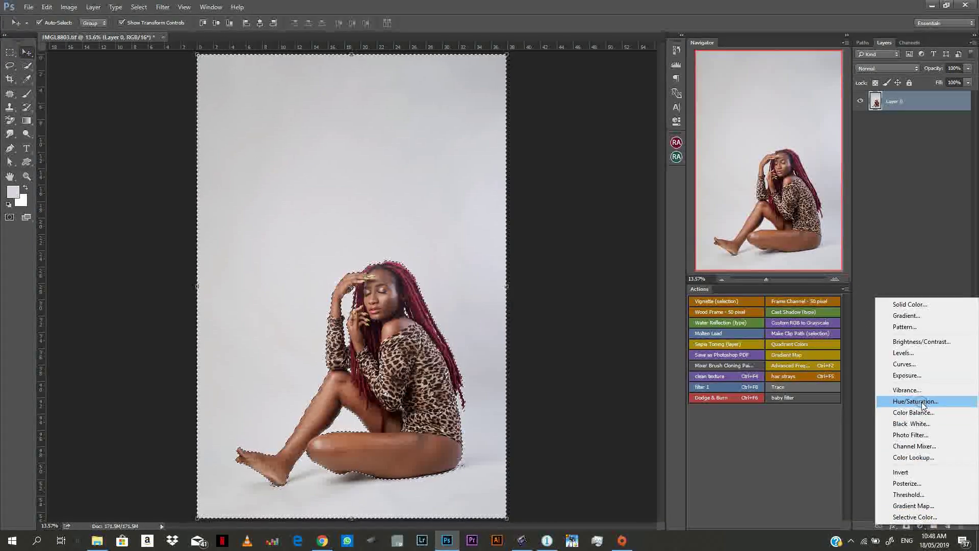
pyautogui.click(921, 402)
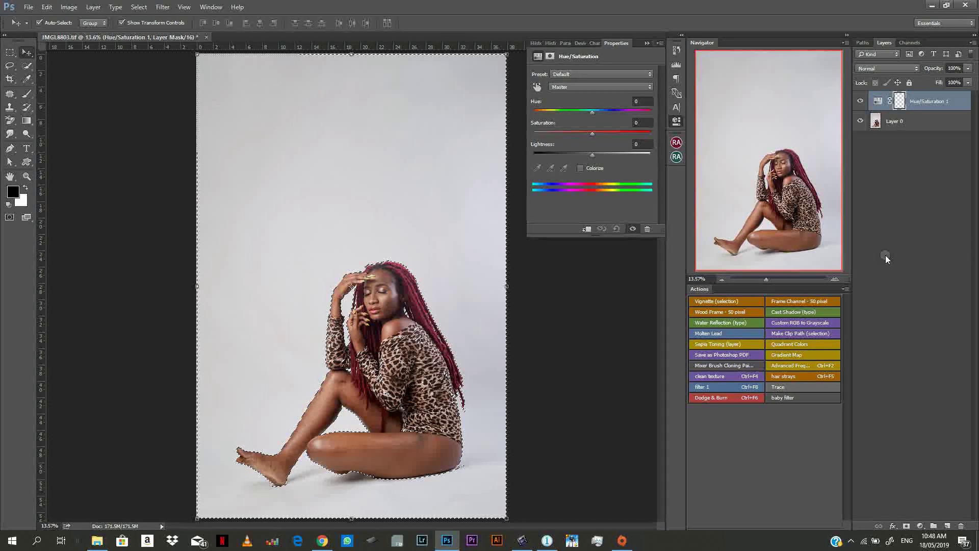
pyautogui.hotkey('ctrl', '-')
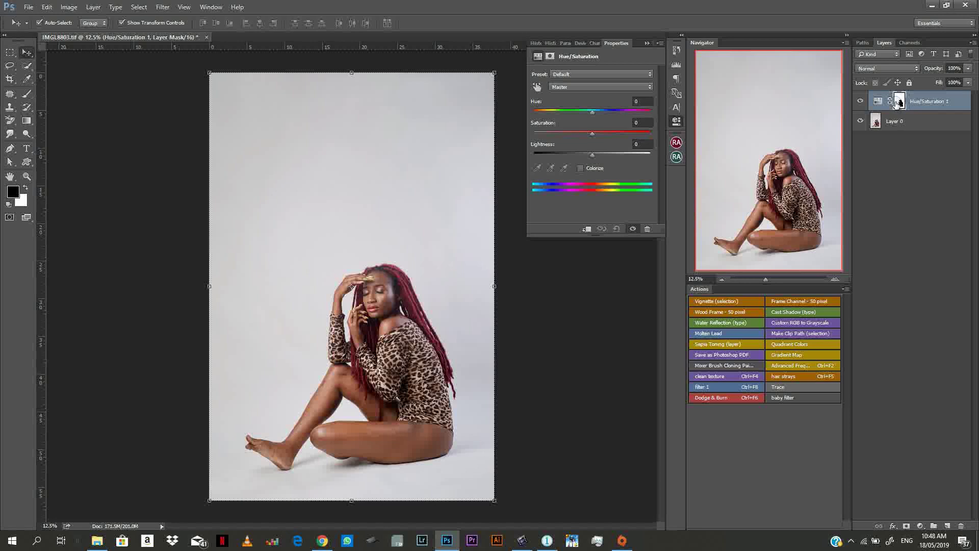
pyautogui.click(139, 7)
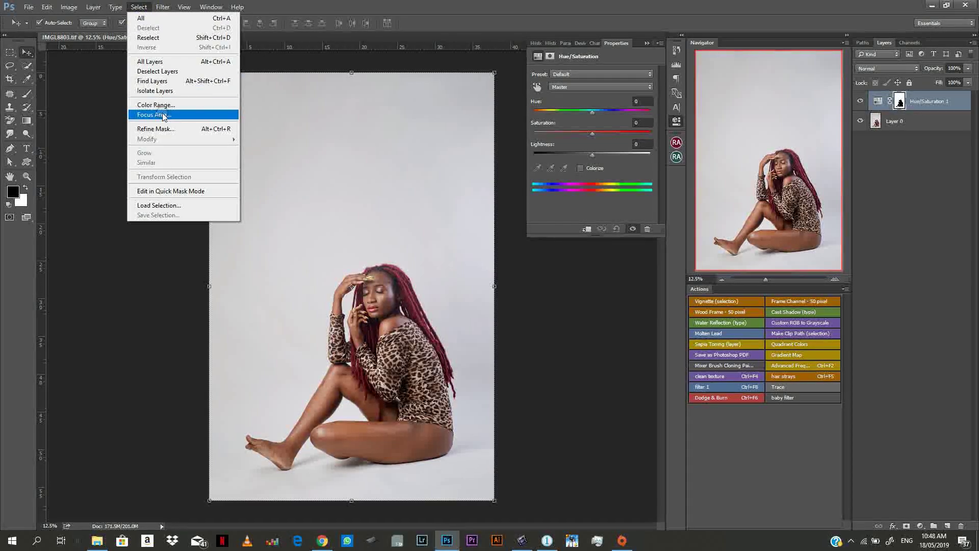
pyautogui.click(934, 235)
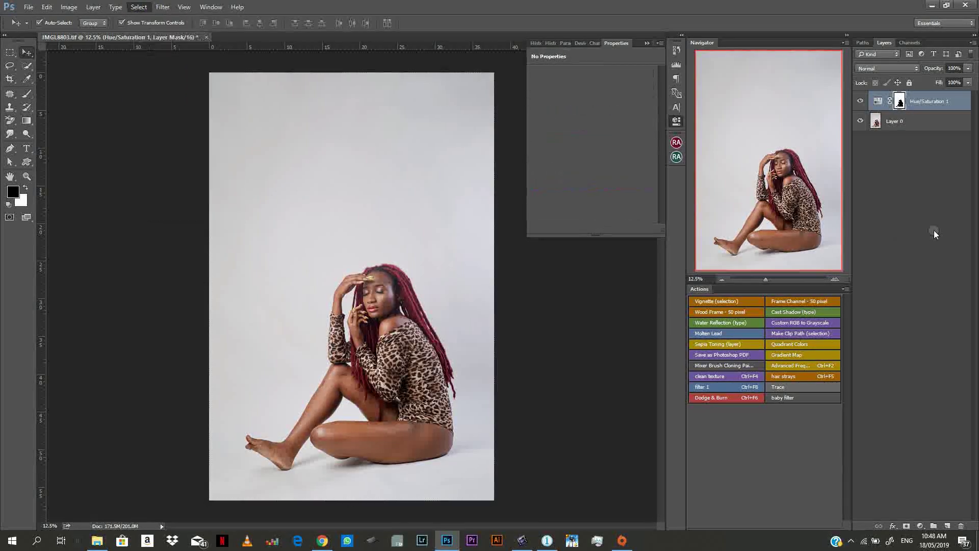
pyautogui.click(646, 43)
pyautogui.click(96, 541)
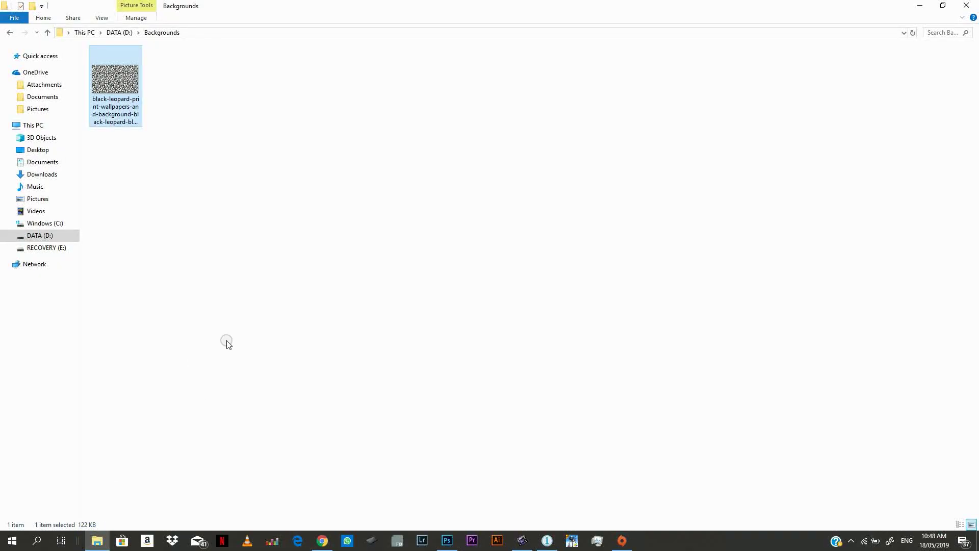
# - Preview the leopard-print GIF from D:\Backgrounds in Photos, then drag it into the Photoshop document
pyautogui.doubleClick(123, 85)
pyautogui.click(467, 209)
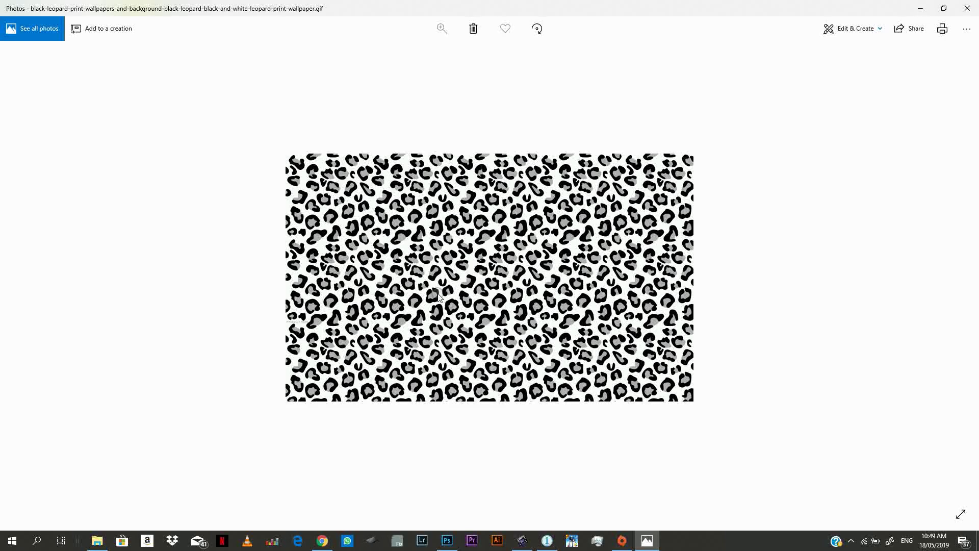
pyautogui.click(967, 8)
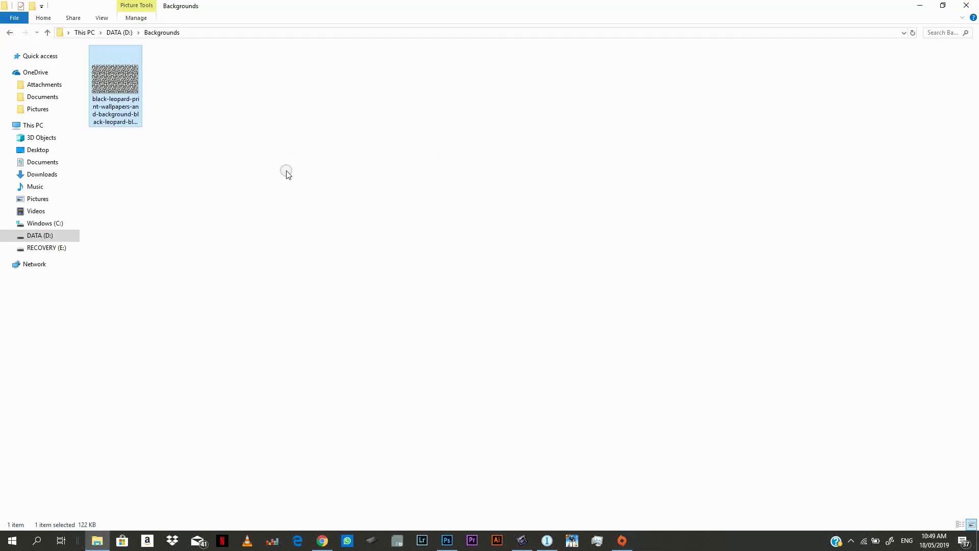
pyautogui.moveTo(118, 86); pyautogui.dragTo(466, 399)
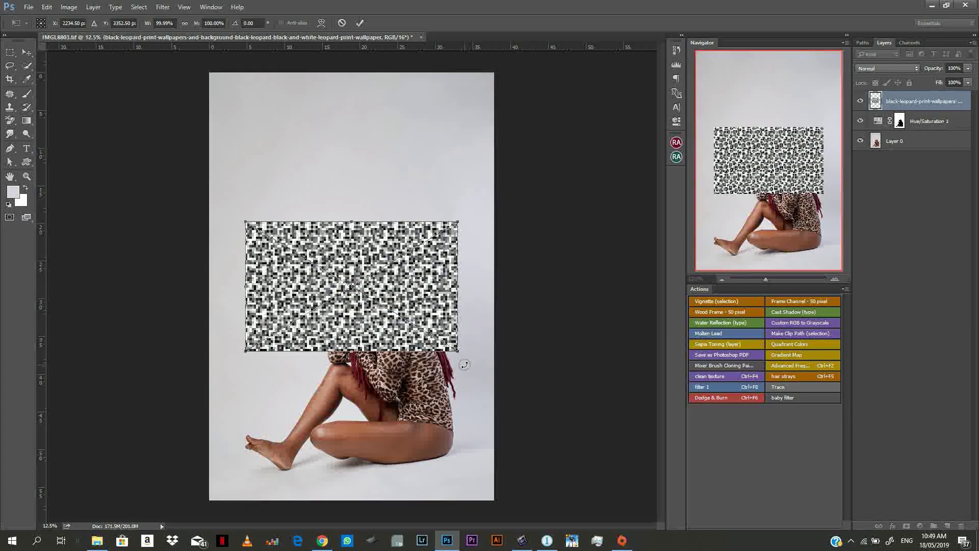
# - Rotate the leopard print 90° counterclockwise, scale it to about 215%, and copy the Hue/Saturation mask onto it
pyautogui.moveTo(465, 364); pyautogui.dragTo(409, 214)
pyautogui.moveTo(420, 177); pyautogui.dragTo(549, 88)
pyautogui.press('Return')
pyautogui.click(887, 161)
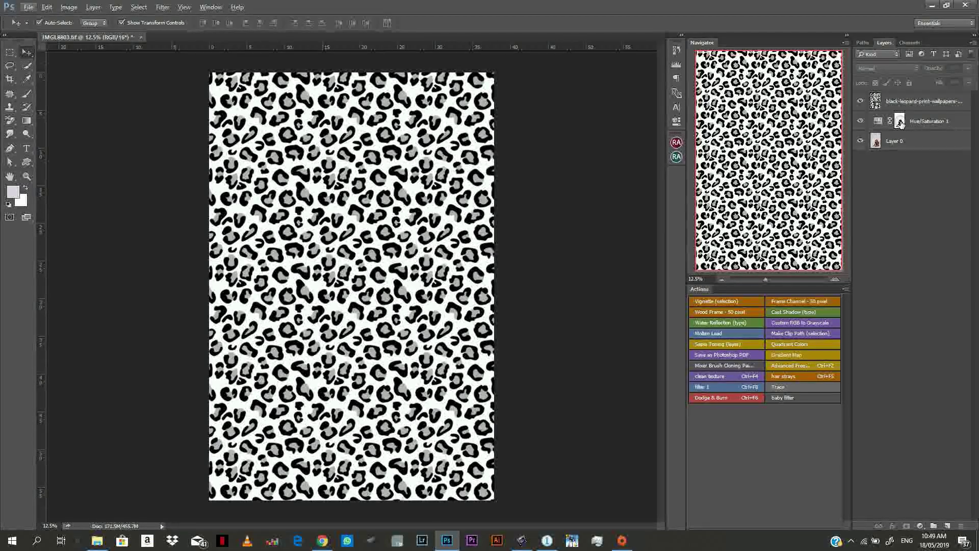
pyautogui.moveTo(899, 122); pyautogui.dragTo(900, 102)
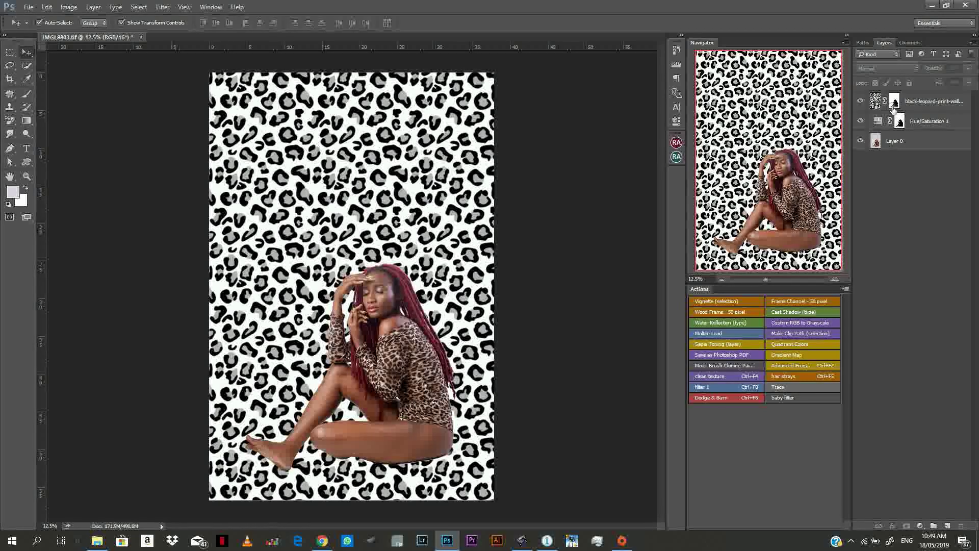
pyautogui.click(894, 101)
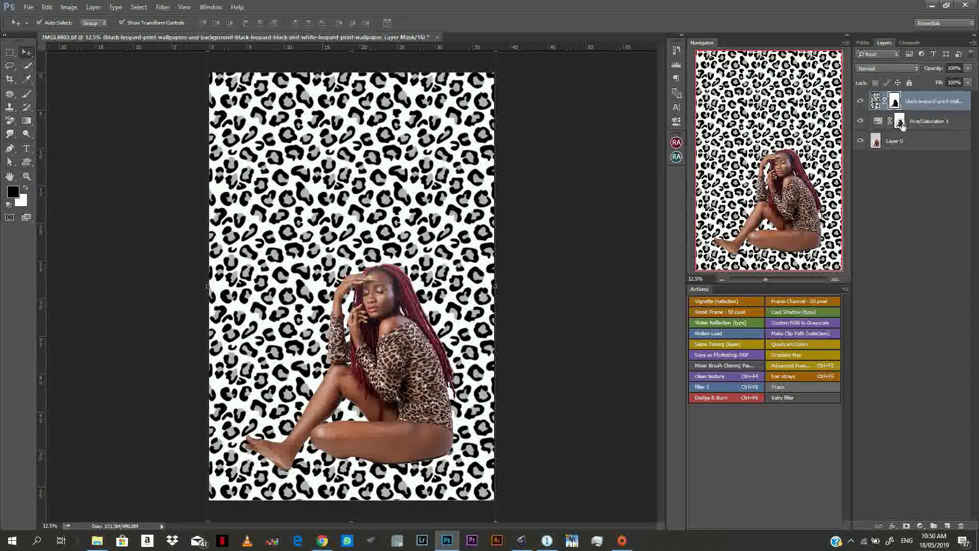
# - Set the leopard-print layer to Soft Light blending at about 23% opacity
pyautogui.click(900, 121)
pyautogui.click(896, 101)
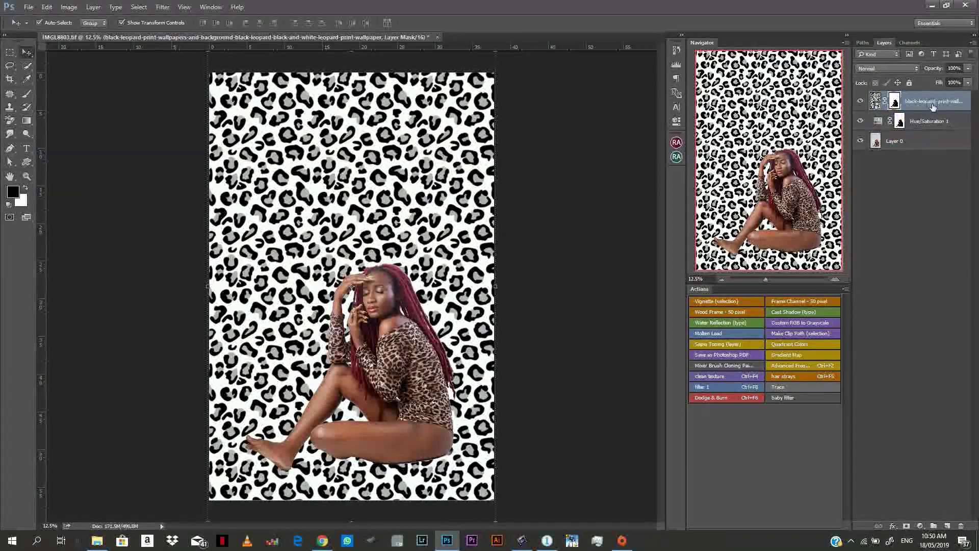
pyautogui.click(891, 70)
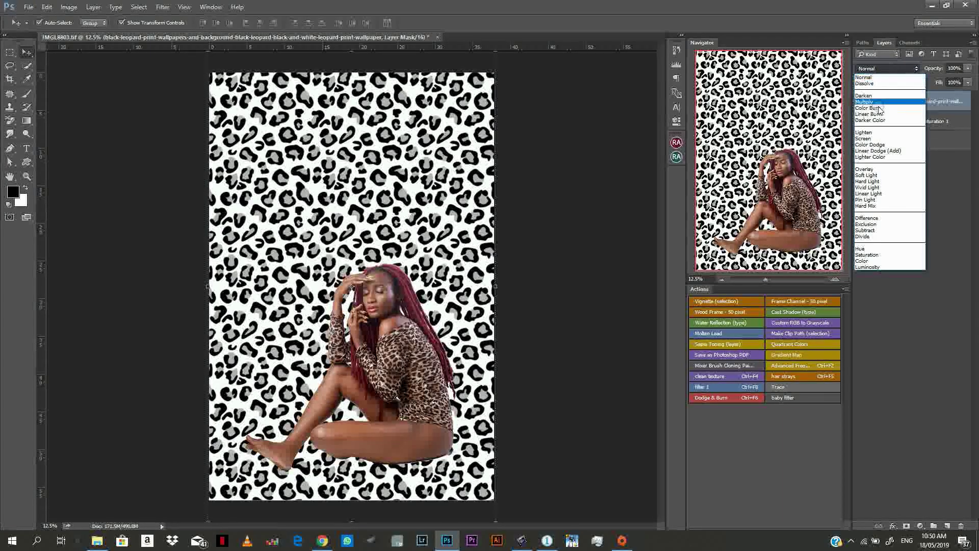
pyautogui.click(867, 175)
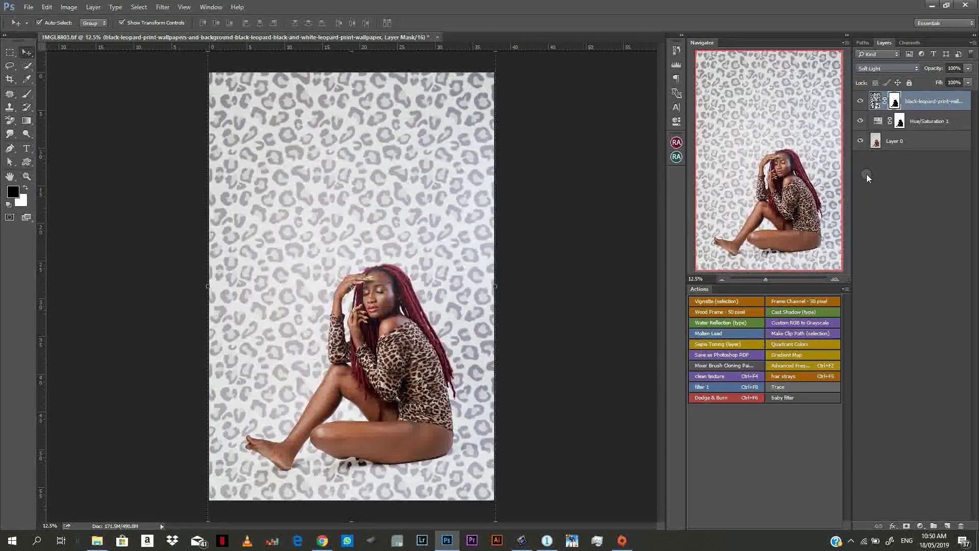
pyautogui.click(967, 68)
pyautogui.moveTo(933, 81); pyautogui.dragTo(930, 82)
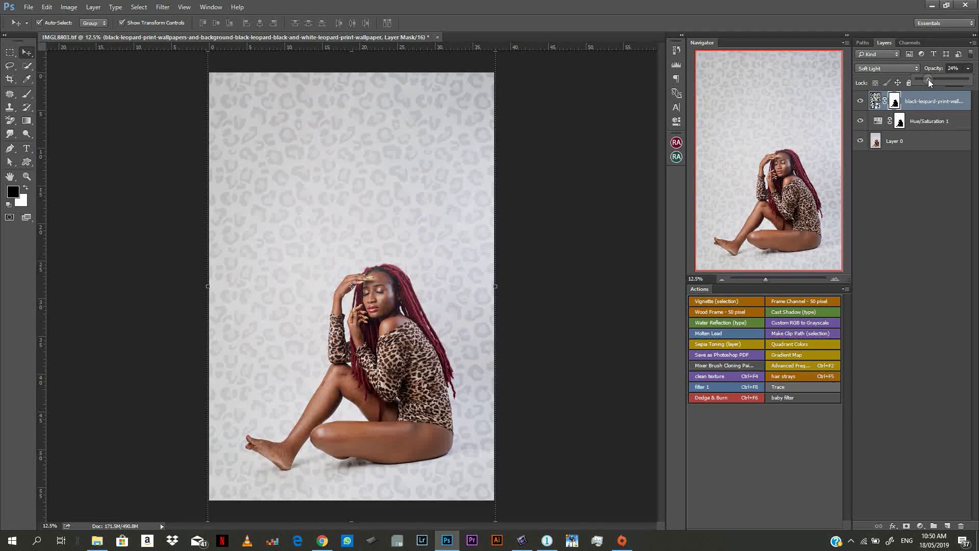
pyautogui.click(943, 183)
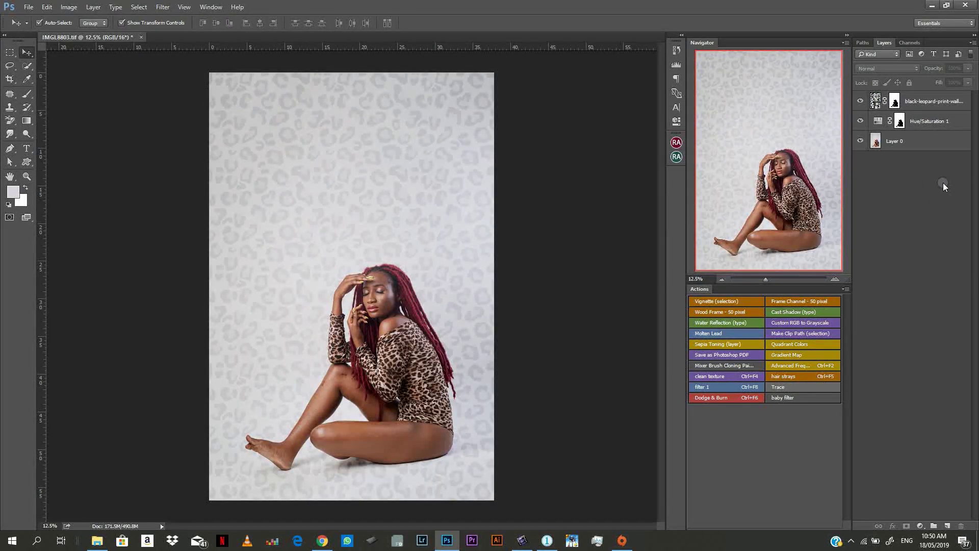
pyautogui.moveTo(898, 121); pyautogui.dragTo(951, 101)
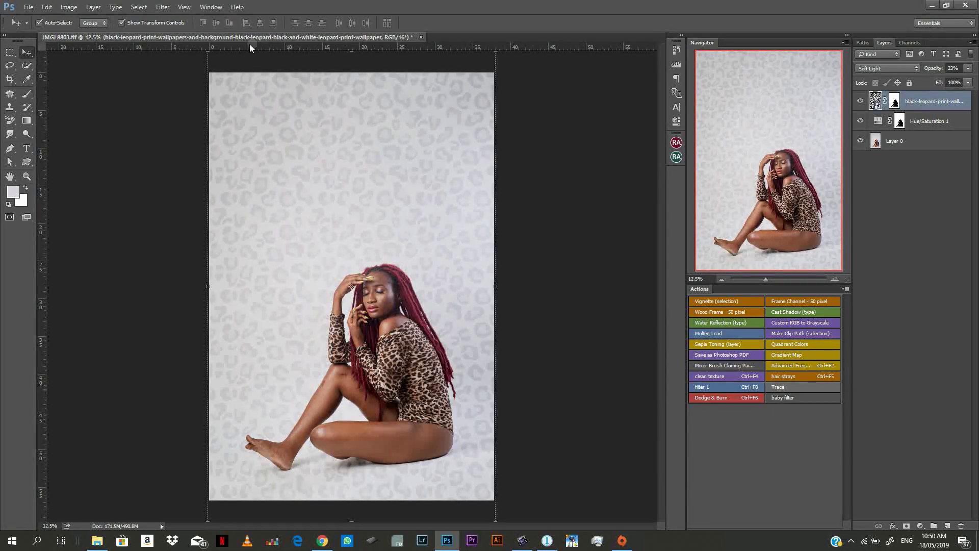
# - Apply a Gaussian Blur smart filter with a 10-pixel radius to the leopard layer
pyautogui.click(163, 7)
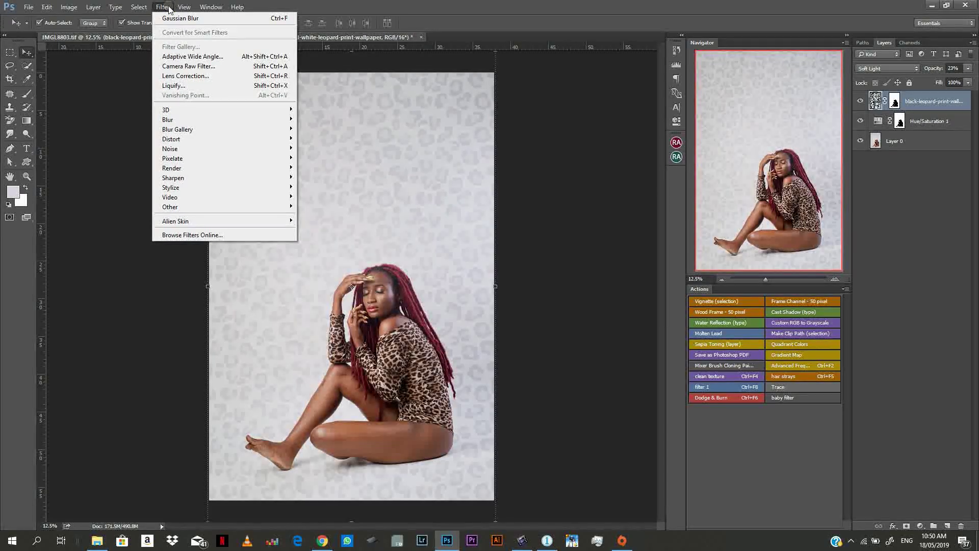
pyautogui.click(230, 119)
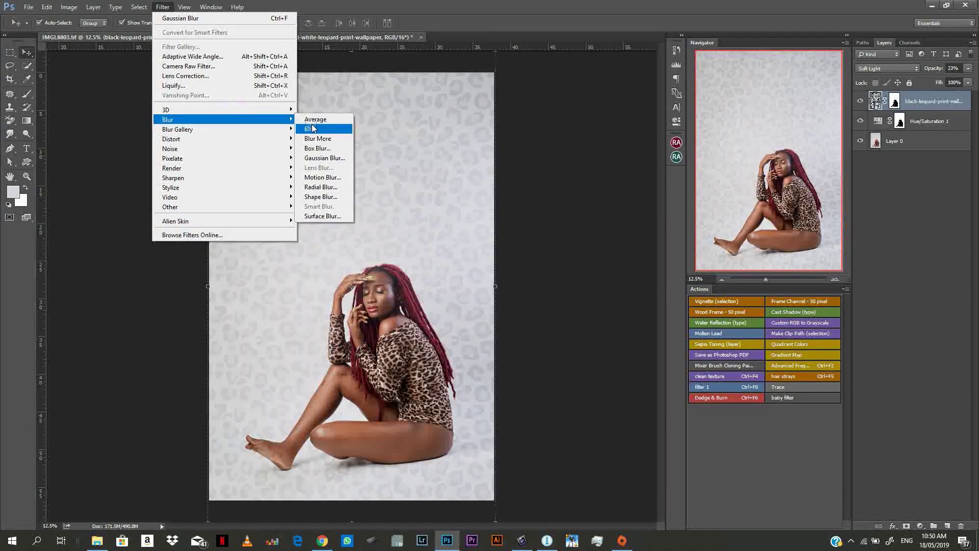
pyautogui.click(321, 158)
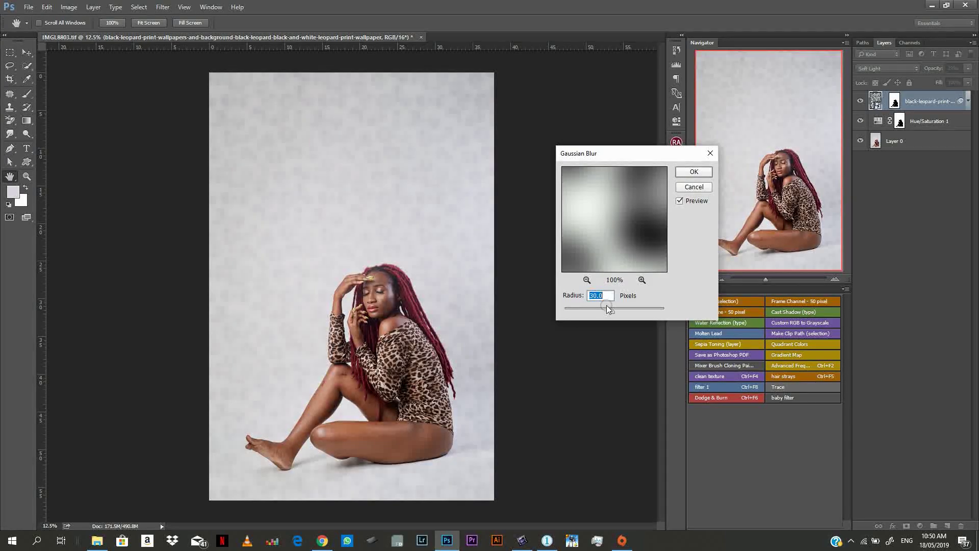
pyautogui.write('10')
pyautogui.press('Return')
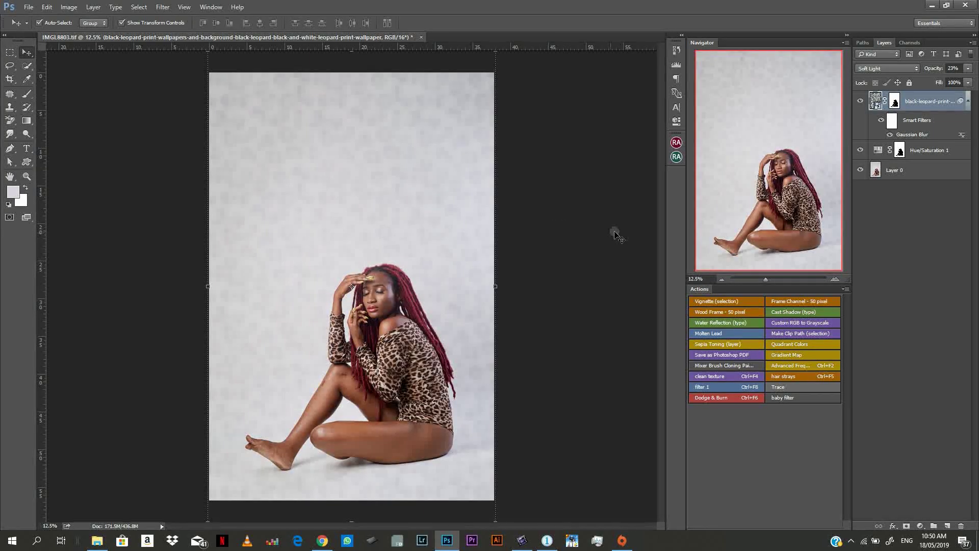
pyautogui.click(580, 217)
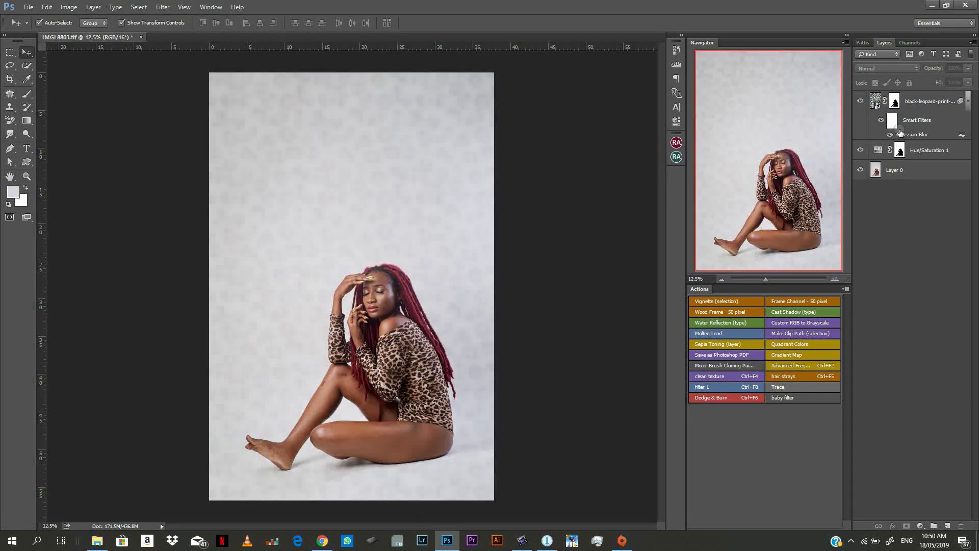
pyautogui.click(910, 101)
# - Add a Levels filter to the leopard layer with black input 37 and midtones 0.87
pyautogui.click(78, 7)
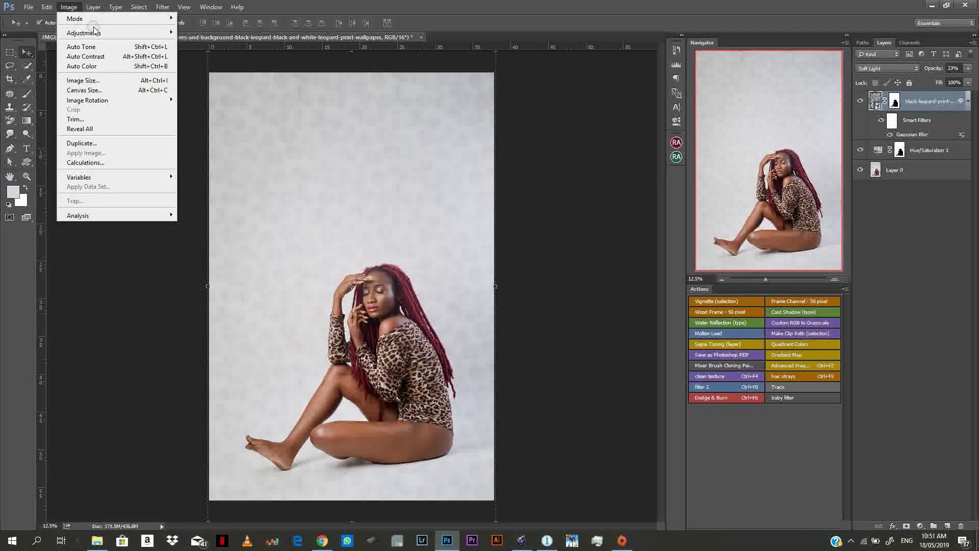
pyautogui.moveTo(109, 31)
pyautogui.click(194, 43)
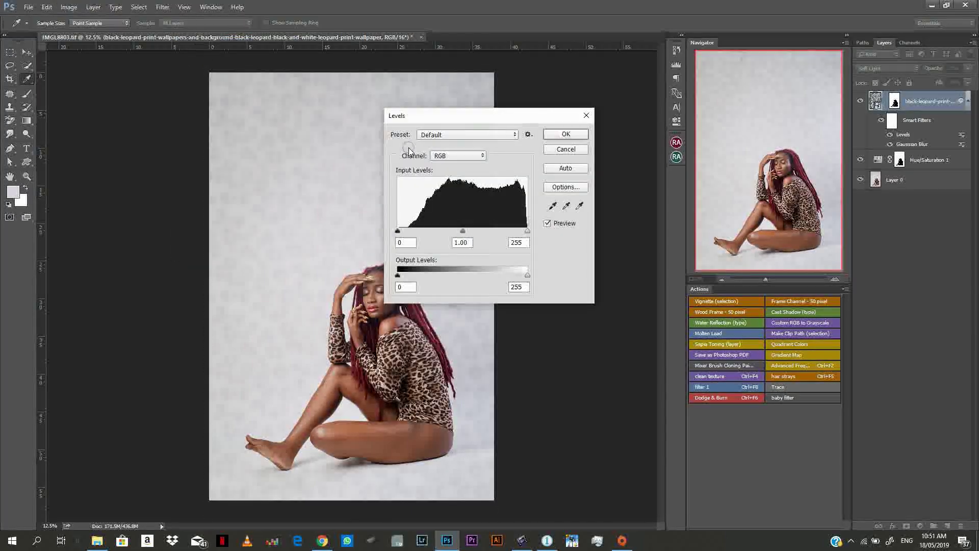
pyautogui.moveTo(398, 233); pyautogui.dragTo(476, 233)
pyautogui.moveTo(413, 233); pyautogui.dragTo(417, 234)
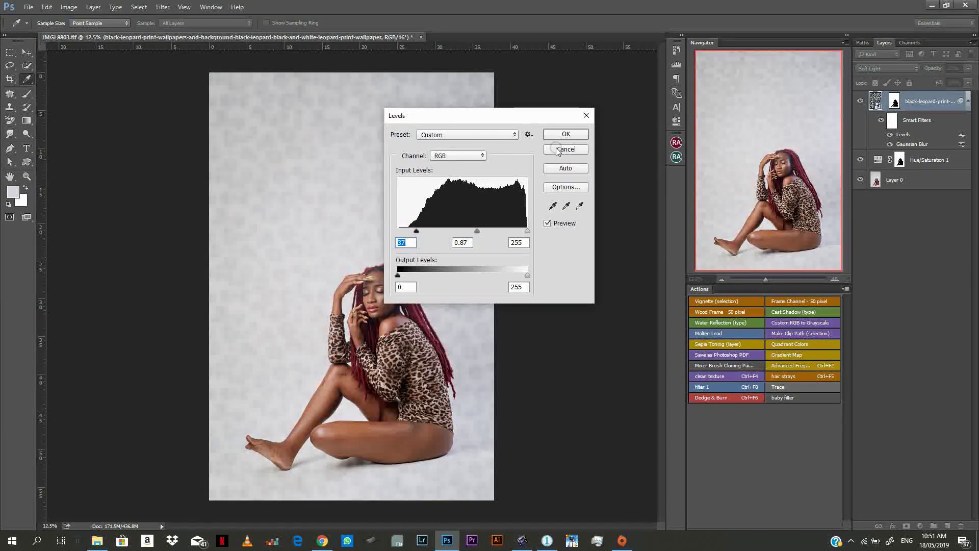
pyautogui.click(564, 134)
pyautogui.press('v')
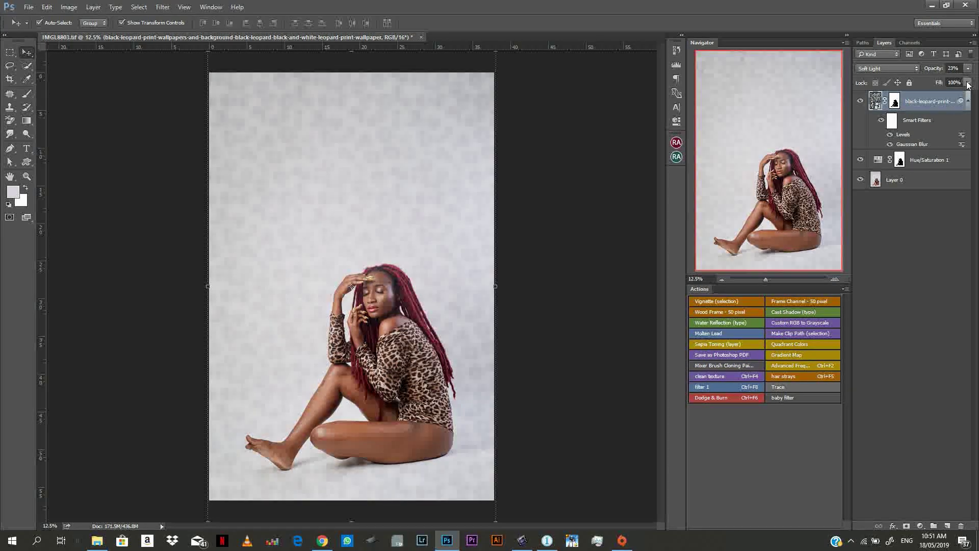
# - Colorize Hue/Saturation 1 with a warm hue around 38 and slightly reduced saturation
pyautogui.click(923, 159)
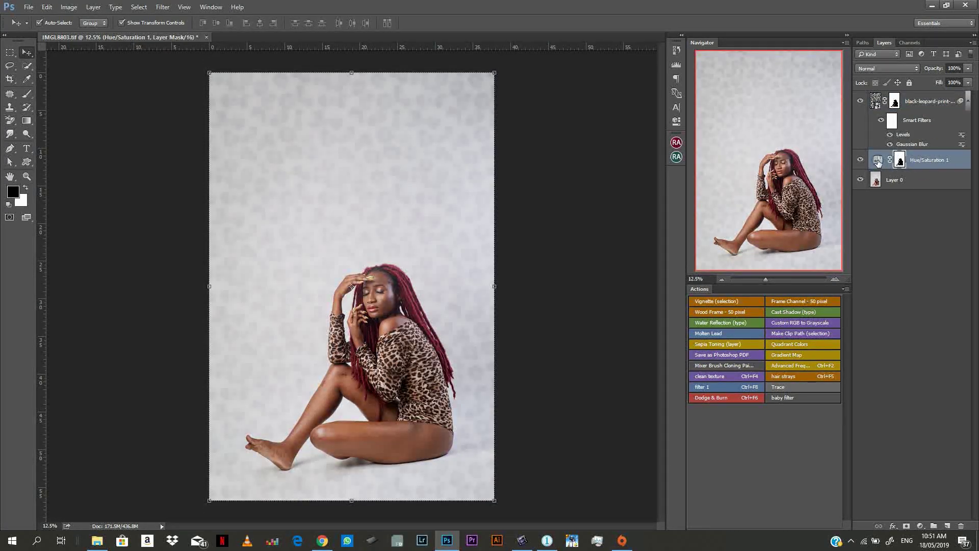
pyautogui.doubleClick(877, 161)
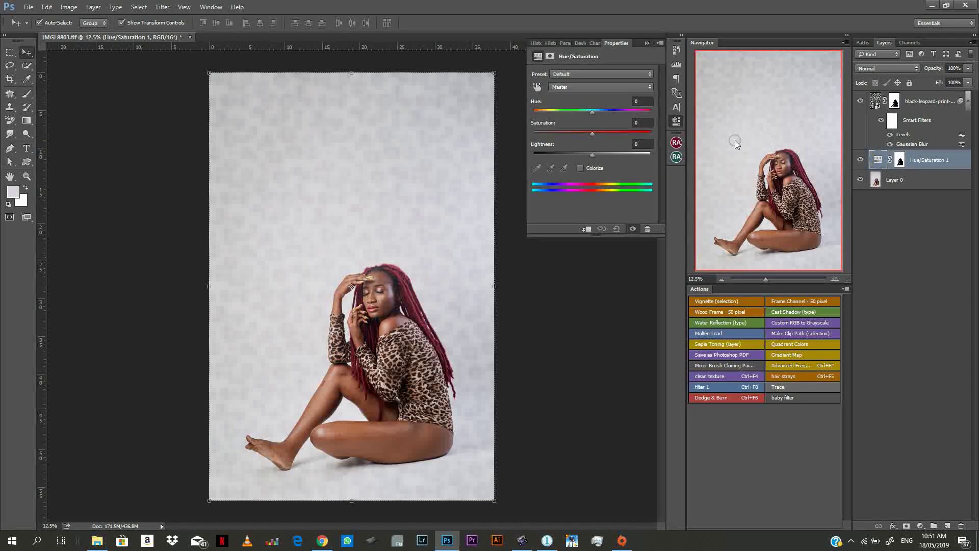
pyautogui.click(580, 168)
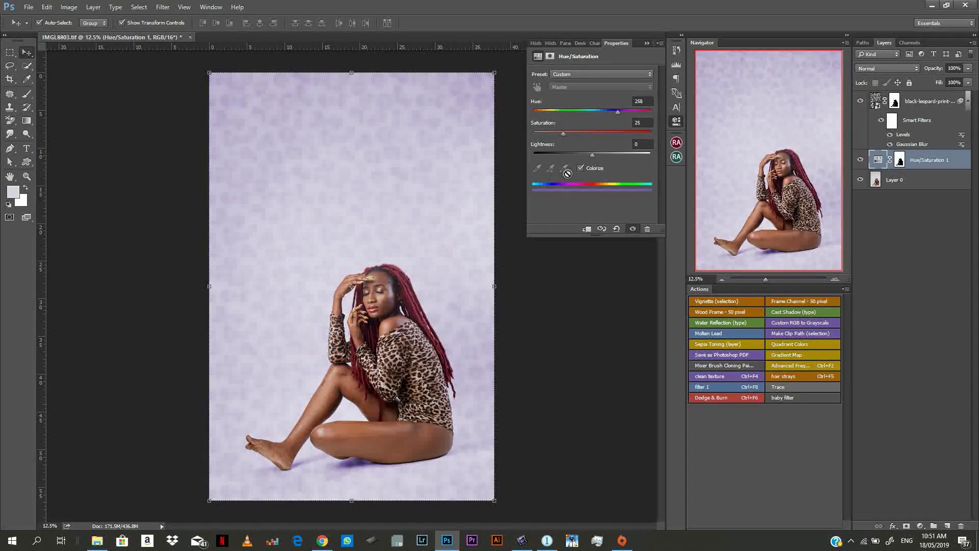
pyautogui.moveTo(616, 111); pyautogui.dragTo(555, 117)
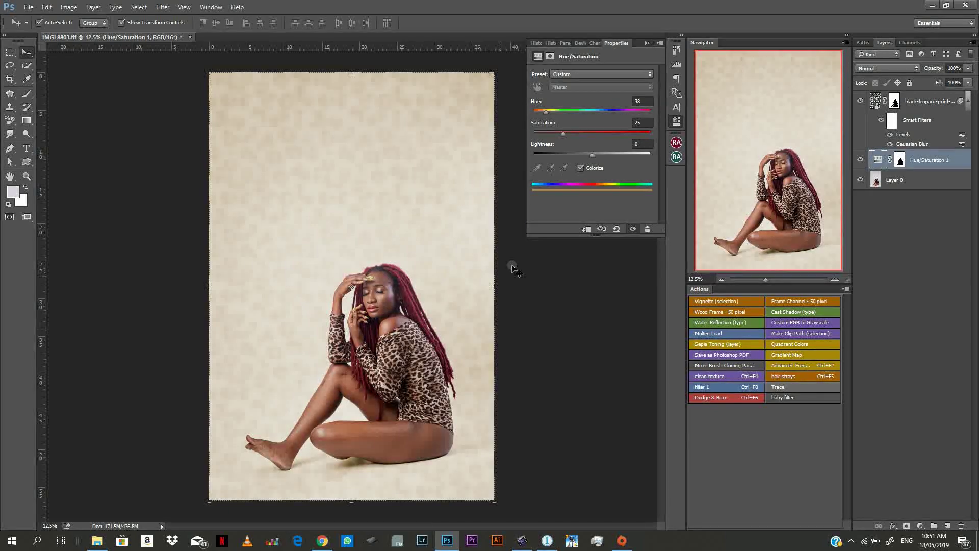
pyautogui.moveTo(563, 133); pyautogui.dragTo(544, 113)
pyautogui.click(884, 237)
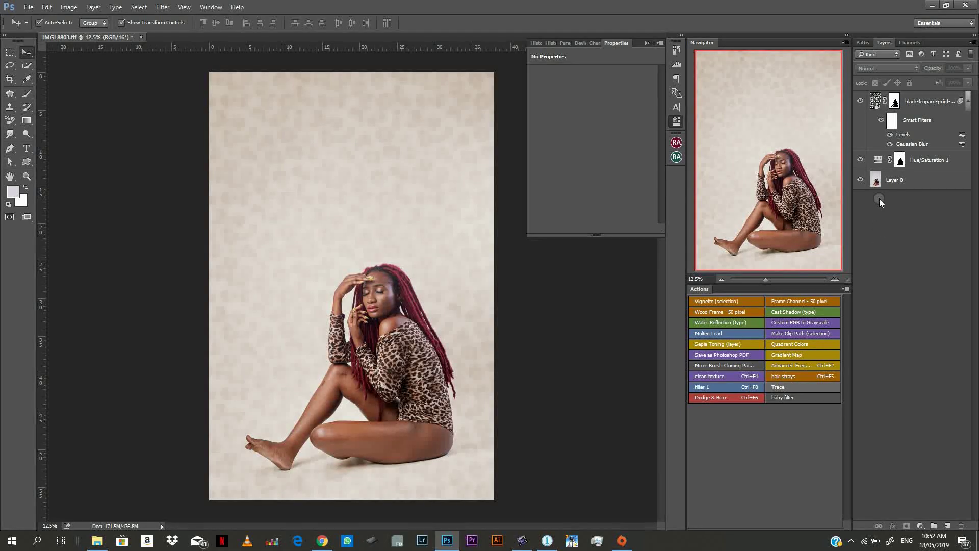
pyautogui.keyDown('alt'); pyautogui.click(859, 180); pyautogui.keyUp('alt')
# - Toggle the leopard background layers off and on to compare, leaving them visible
pyautogui.keyDown('alt'); pyautogui.click(860, 181); pyautogui.keyUp('alt')
pyautogui.keyDown('alt'); pyautogui.click(859, 181); pyautogui.keyUp('alt')
pyautogui.keyDown('alt'); pyautogui.click(860, 180); pyautogui.keyUp('alt')
# - Rename the merged layer to 'Background' and deselect it
pyautogui.doubleClick(907, 101)
pyautogui.write('Backg')
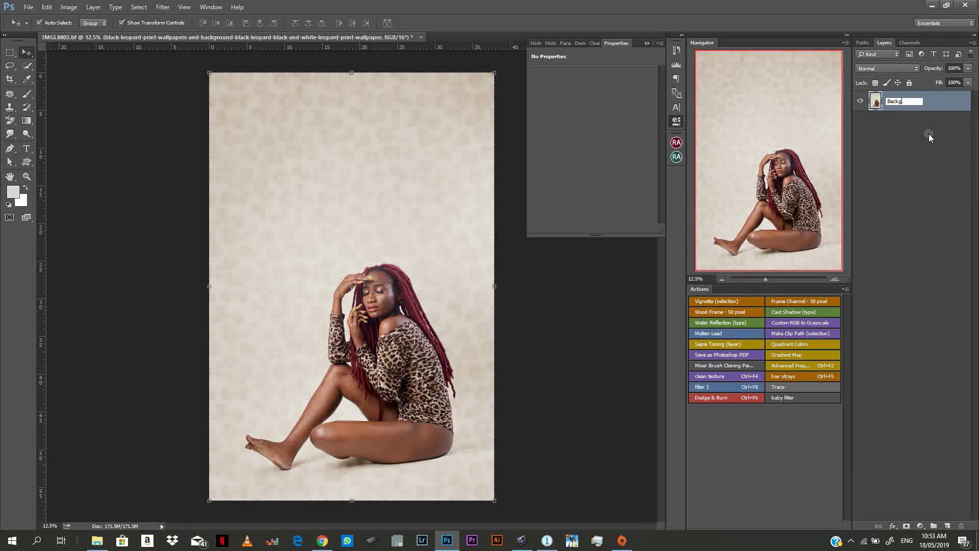
pyautogui.write('round')
pyautogui.press('Return')
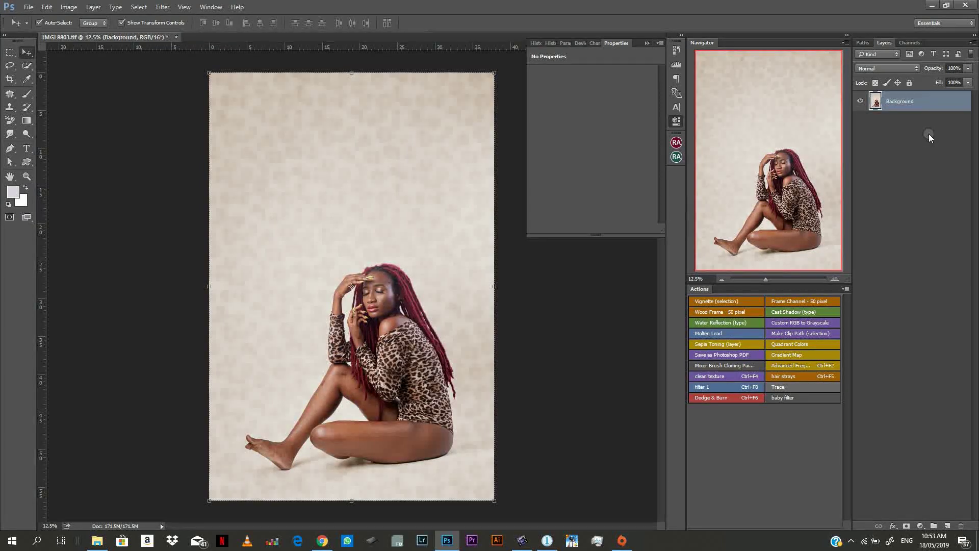
pyautogui.click(916, 150)
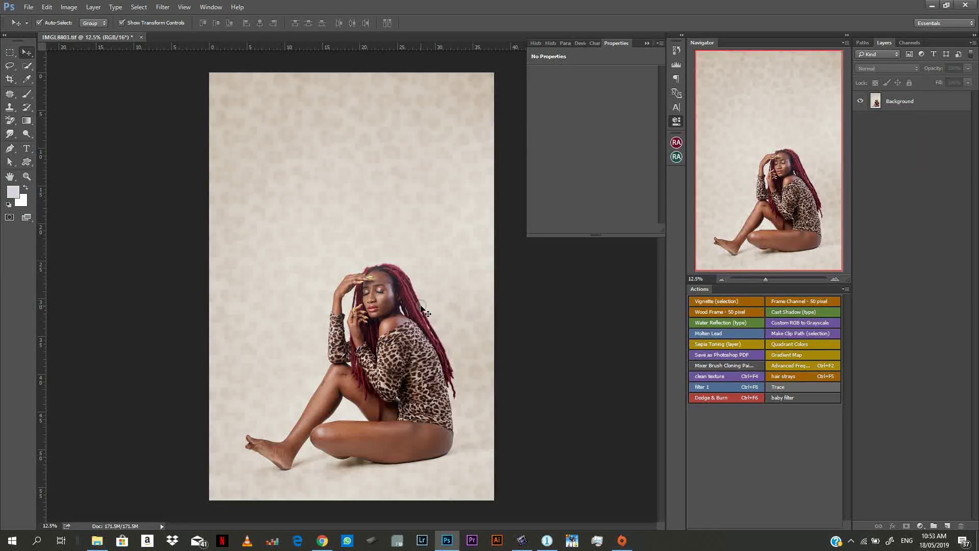